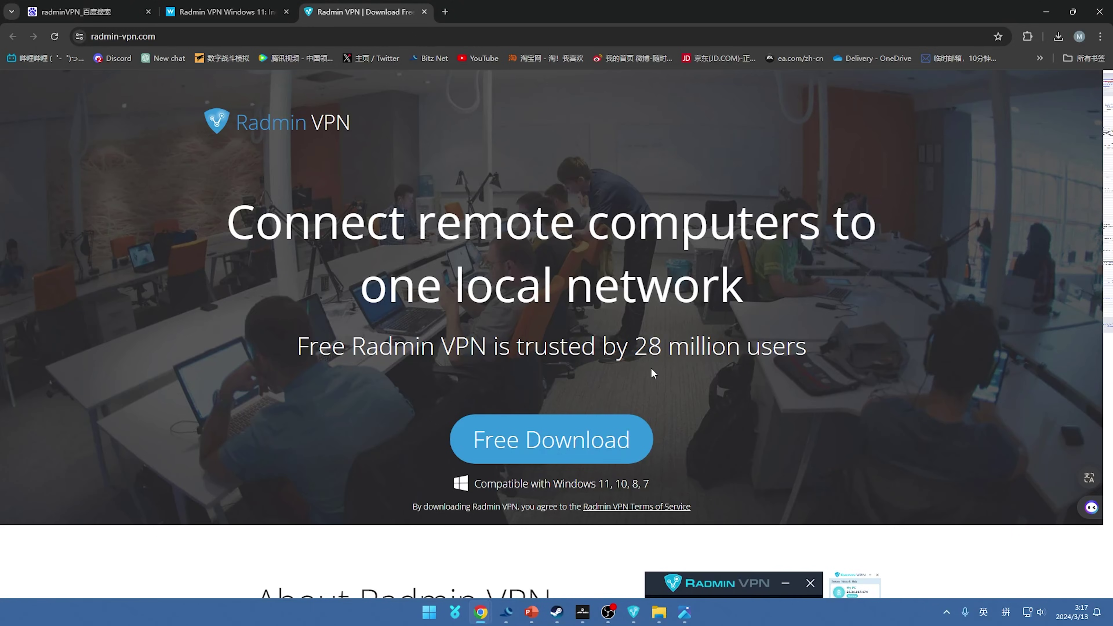
{"action": "left_click", "coordinate": [172, 36]}
{"action": "left_click_drag", "start_coordinate": [206, 36], "coordinate": [172, 38]}
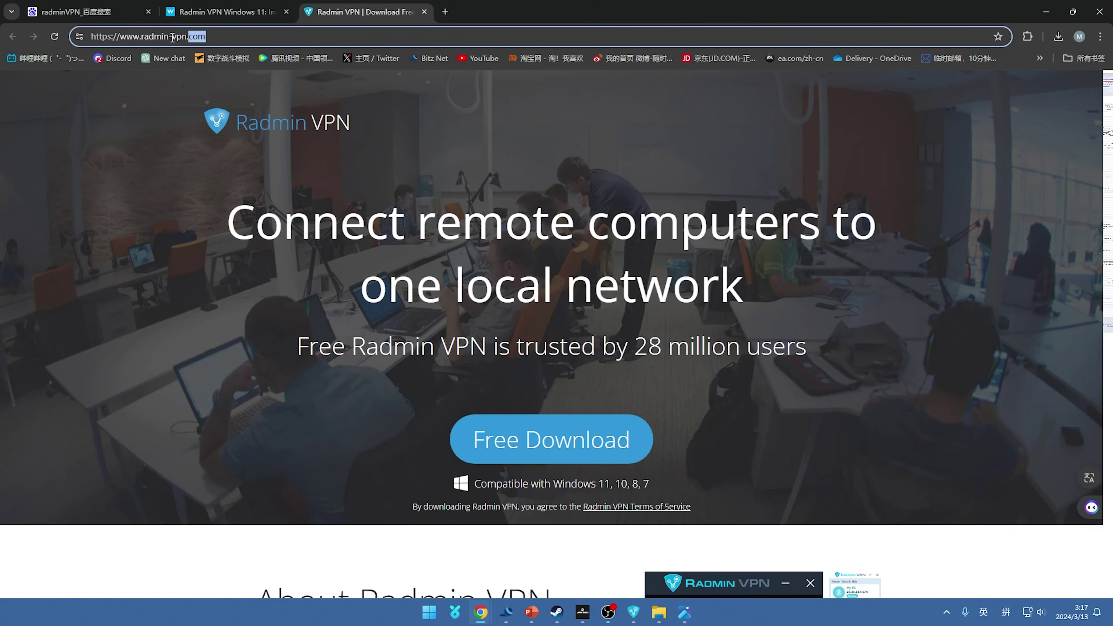
{"action": "key", "text": "Right"}
{"action": "scroll", "coordinate": [643, 456], "scroll_direction": "down", "scroll_amount": 2}
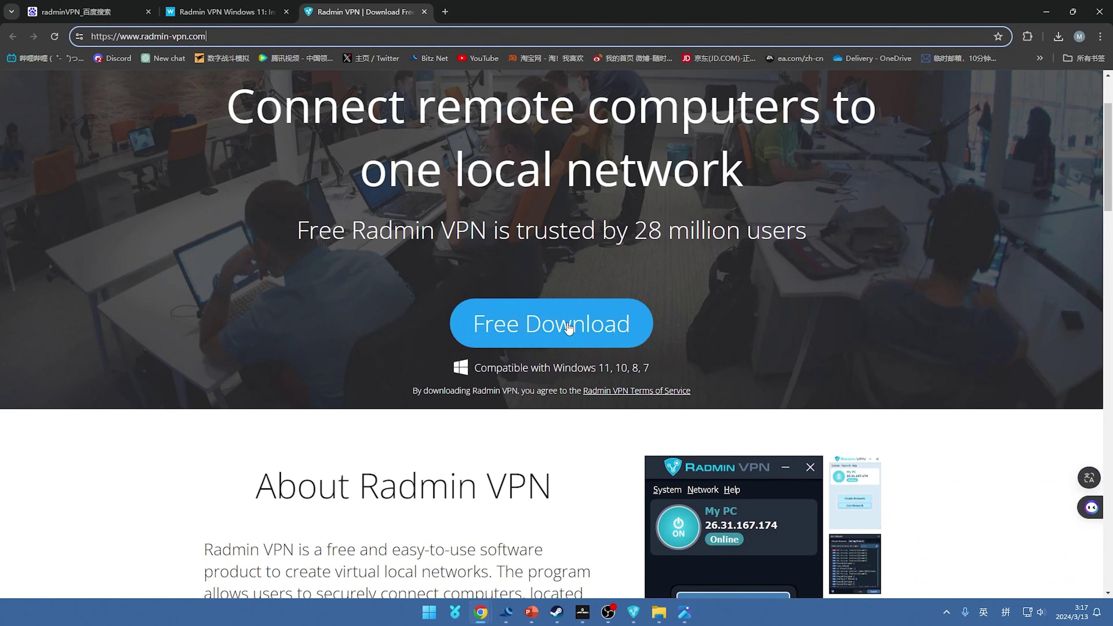
{"action": "scroll", "coordinate": [544, 327], "scroll_direction": "up", "scroll_amount": 1}
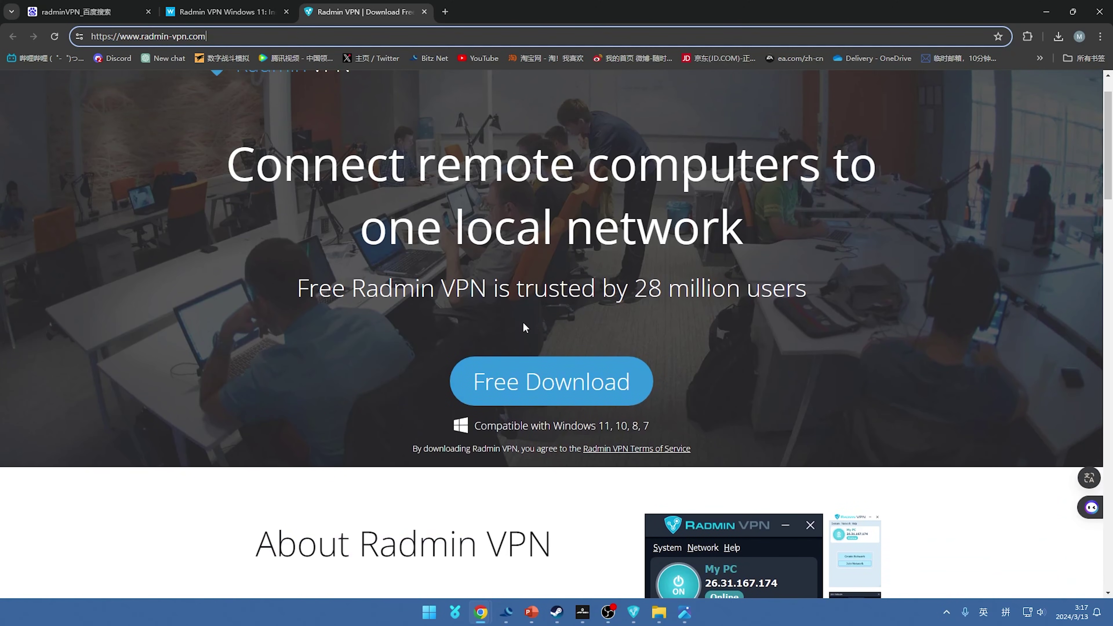
{"action": "scroll", "coordinate": [525, 326], "scroll_direction": "up", "scroll_amount": 1}
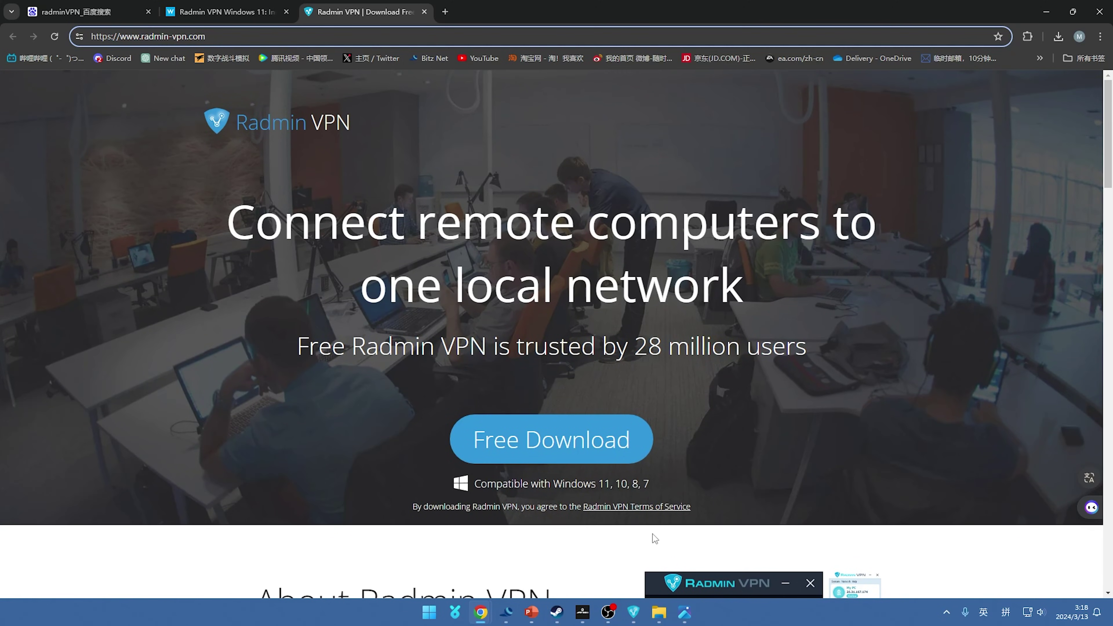
- Close Radmin VPN's About box and switch this PC's VPN connection off and back on
{"action": "left_click", "coordinate": [634, 611]}
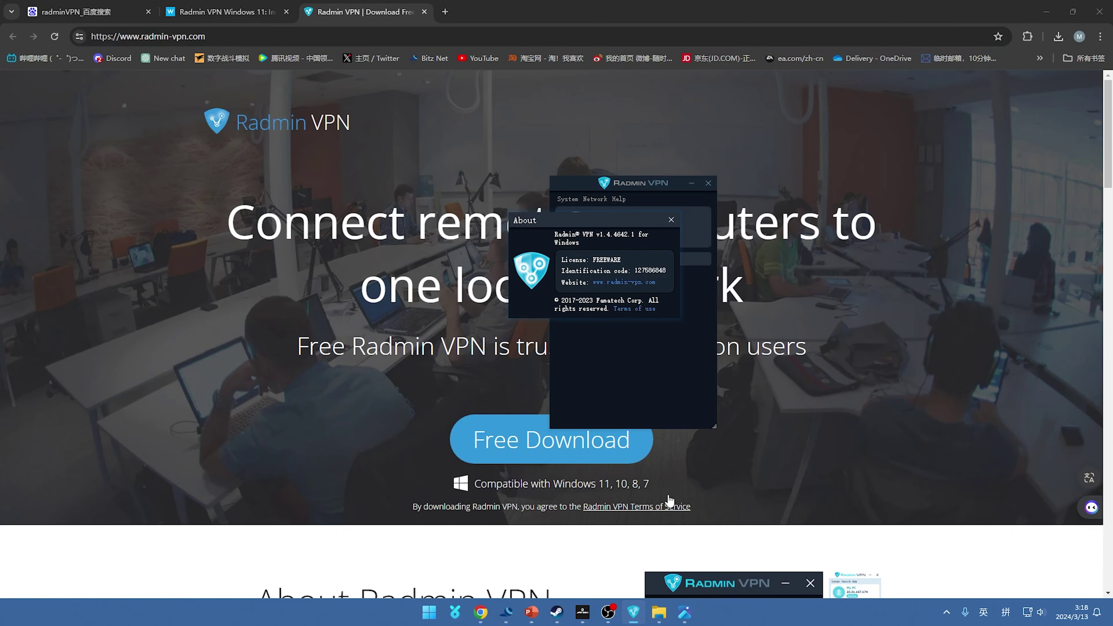
{"action": "left_click", "coordinate": [671, 219]}
{"action": "left_click_drag", "start_coordinate": [644, 185], "coordinate": [566, 195]}
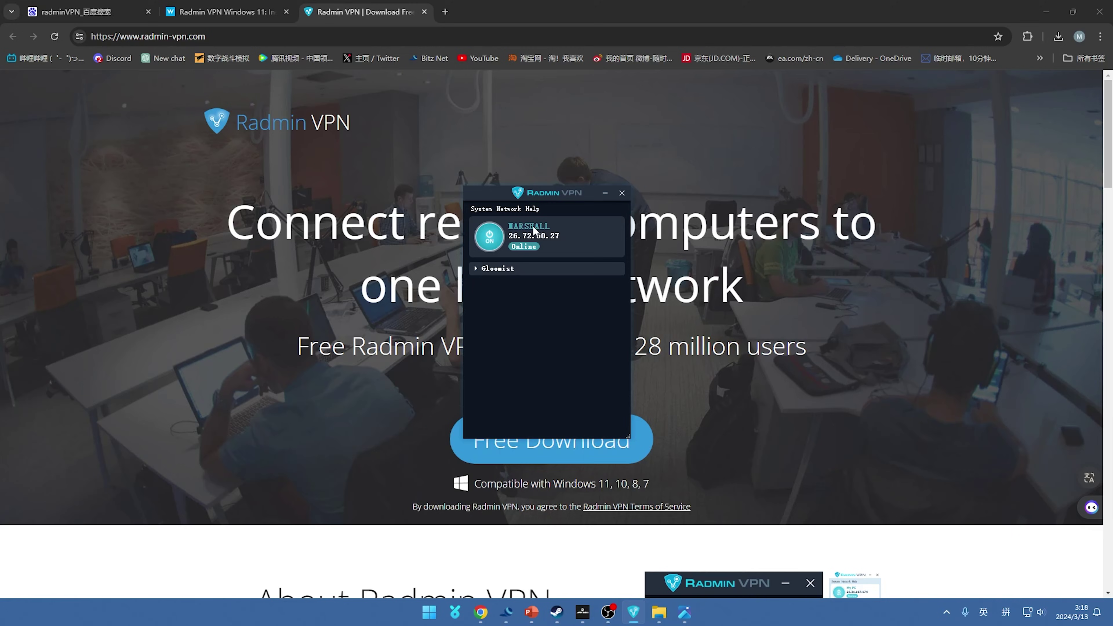
{"action": "left_click", "coordinate": [490, 237]}
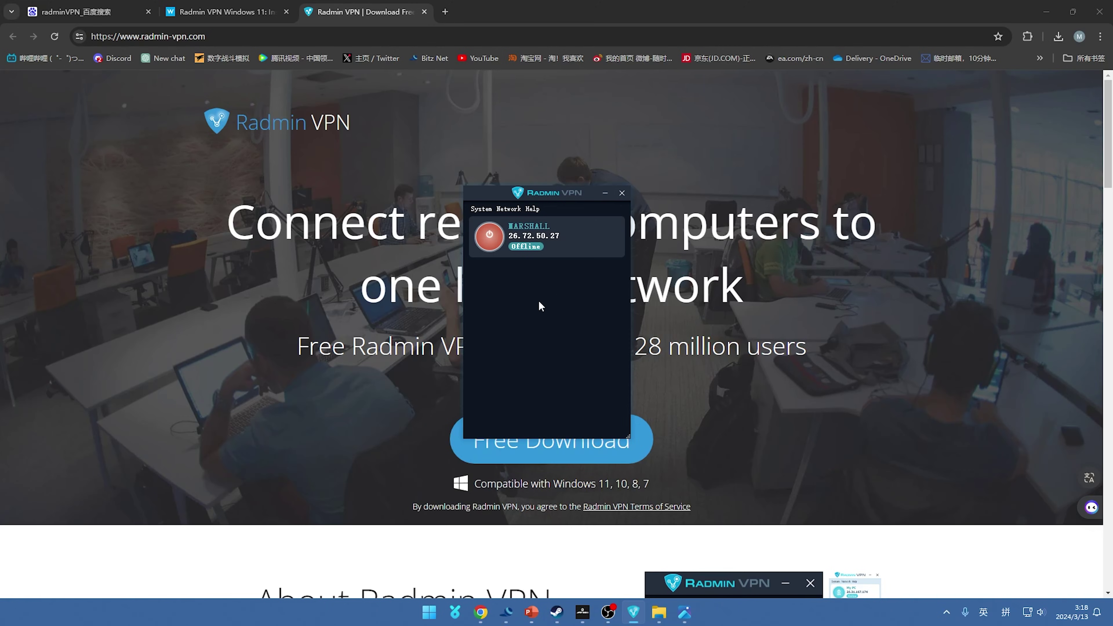
{"action": "left_click", "coordinate": [492, 237]}
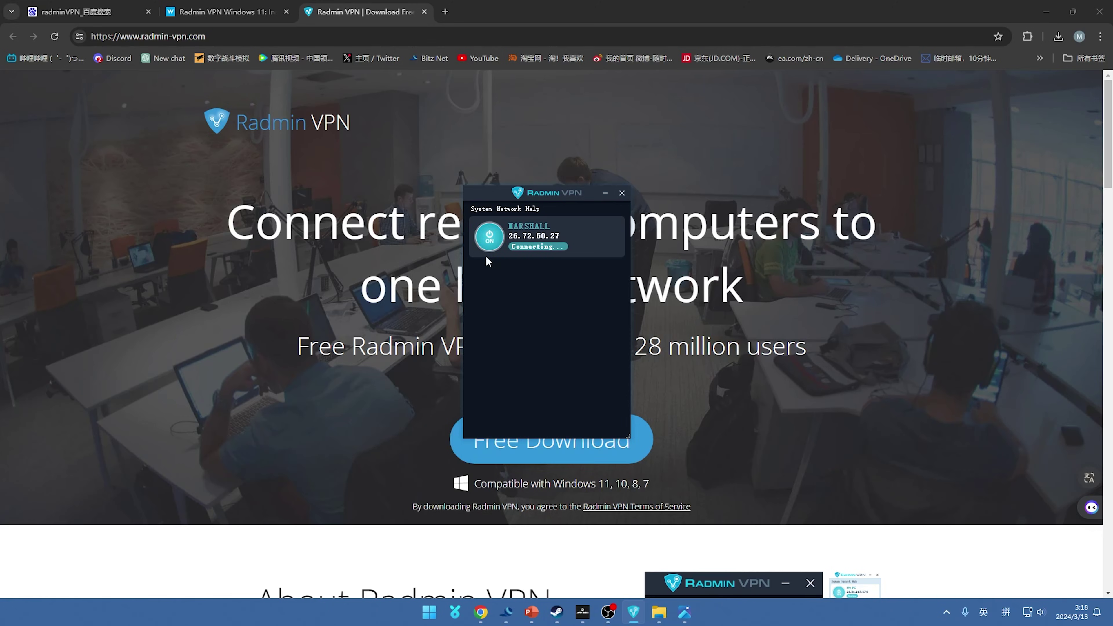
- Start a new network named TT with a password, hitting a password-confirmation mismatch
{"action": "right_click", "coordinate": [513, 306]}
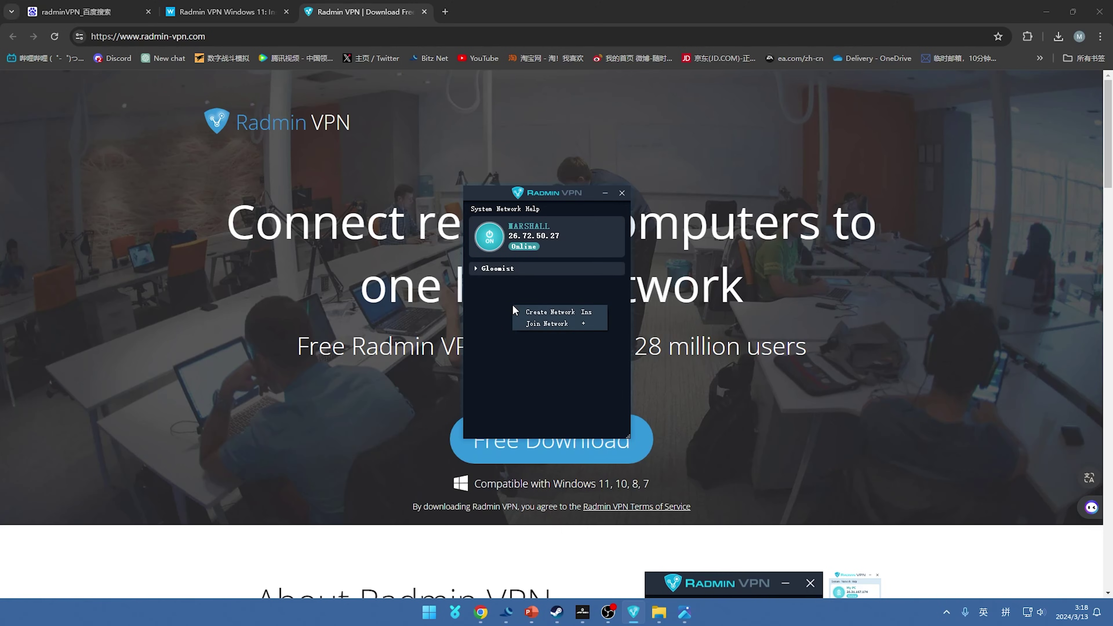
{"action": "left_click", "coordinate": [544, 311]}
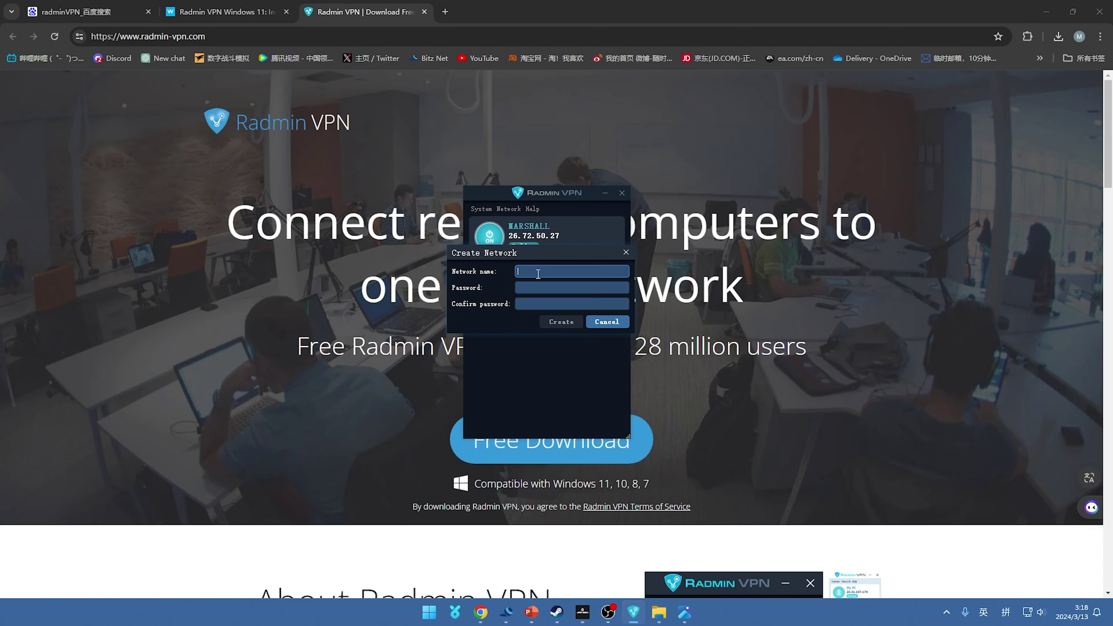
{"action": "type", "text": "TT"}
{"action": "key", "text": "Tab"}
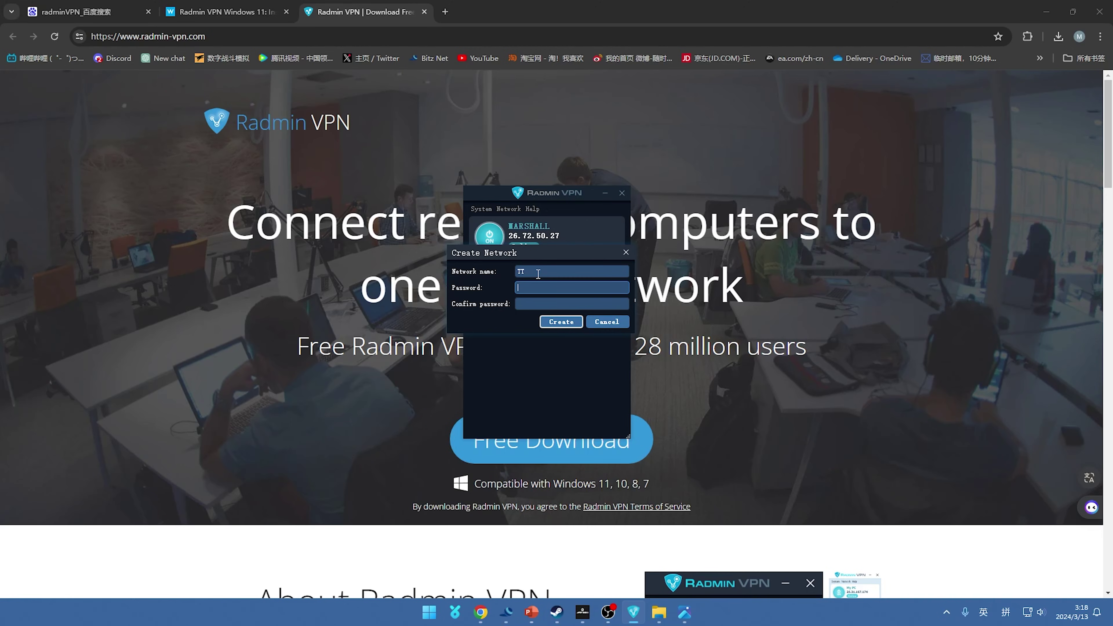
{"action": "type", "text": "12345"}
{"action": "left_click", "coordinate": [535, 303]}
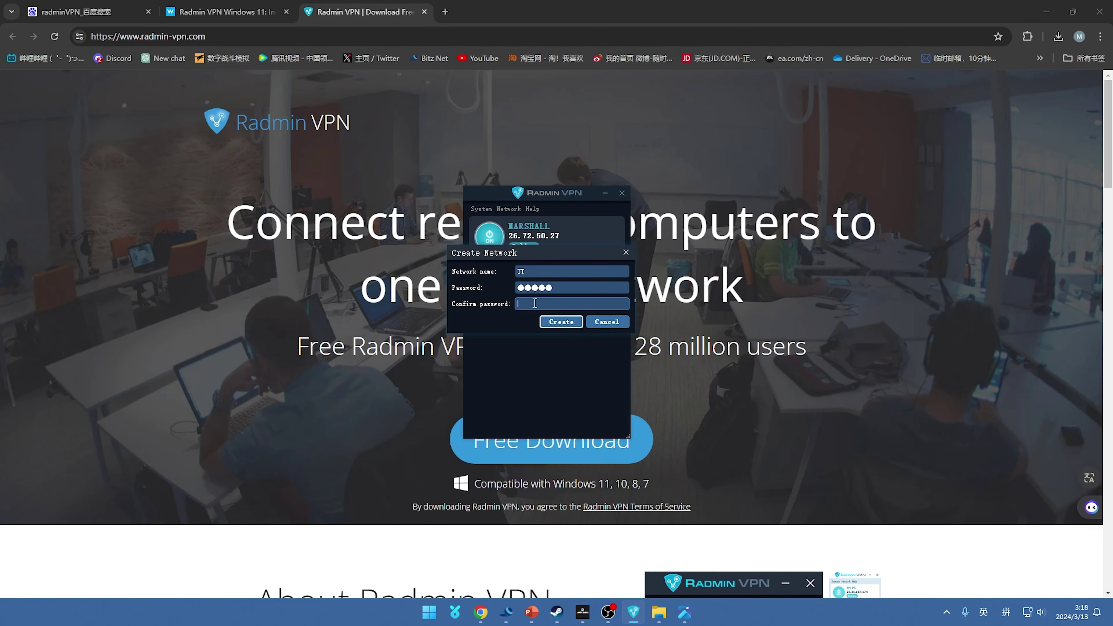
{"action": "type", "text": "123456"}
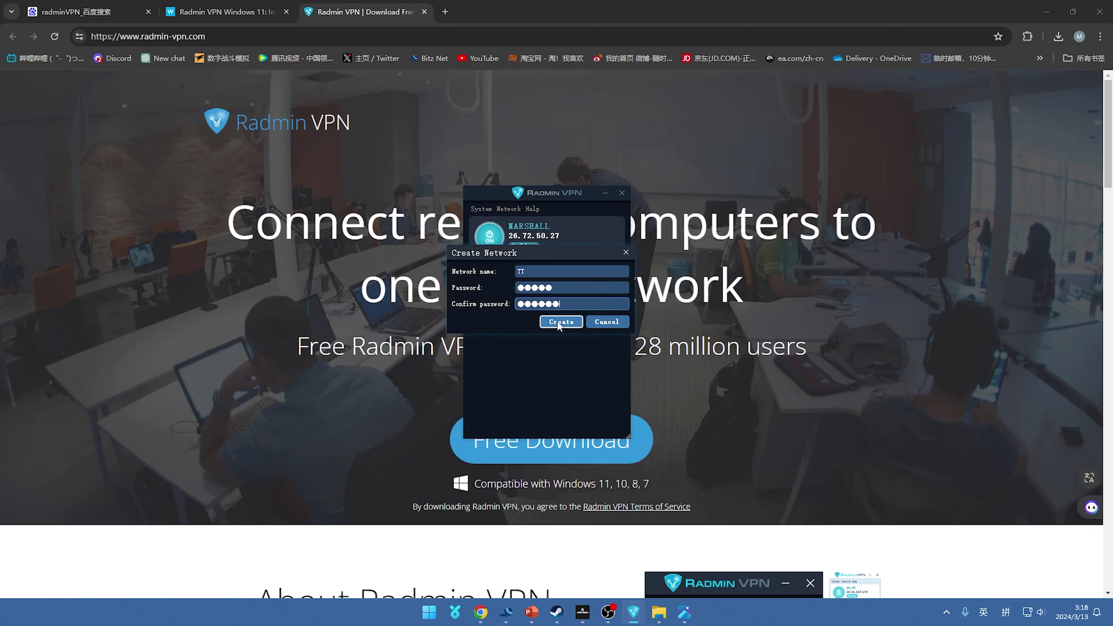
{"action": "left_click", "coordinate": [560, 323]}
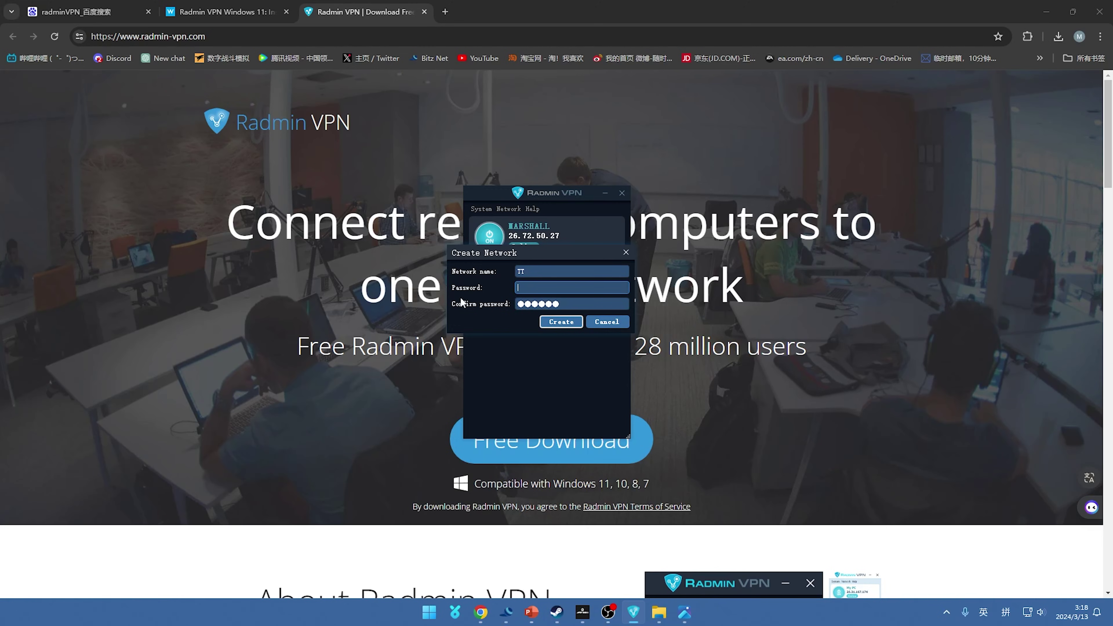
- Re-enter matching passwords, extend the name to TT F1, and create the network
{"action": "type", "text": "123456"}
{"action": "key", "text": "Tab"}
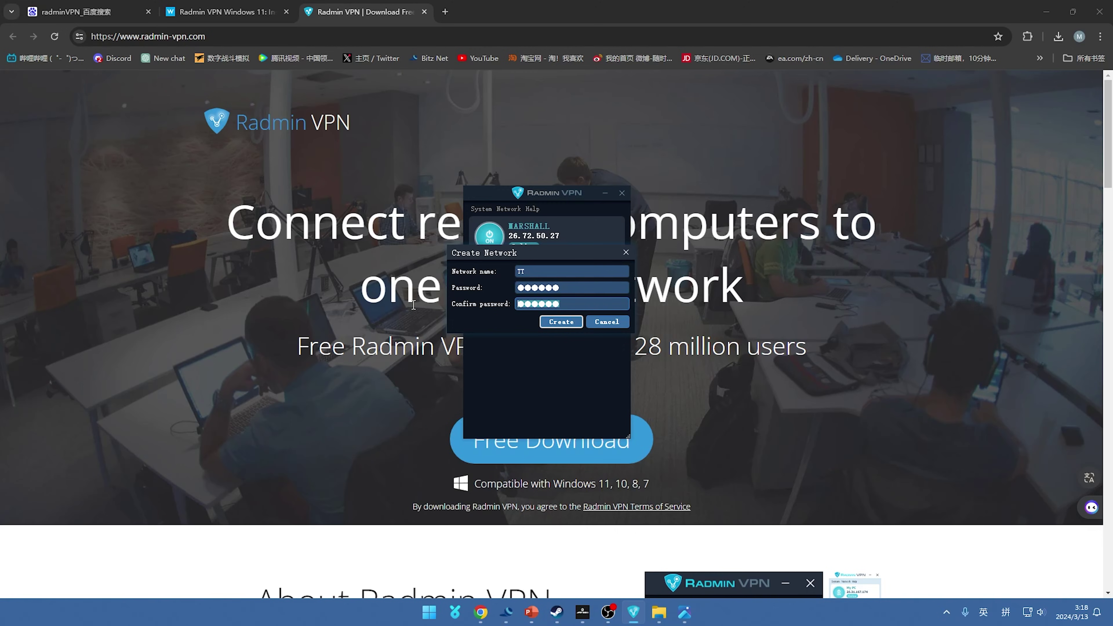
{"action": "type", "text": "123456"}
{"action": "left_click", "coordinate": [553, 323]}
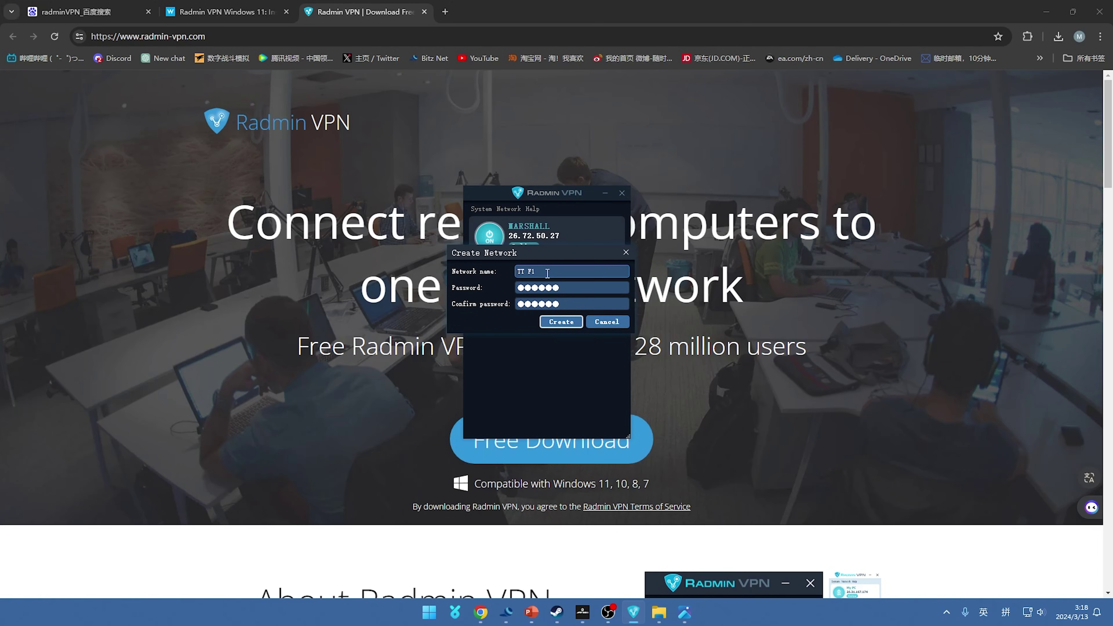
{"action": "left_click", "coordinate": [561, 324]}
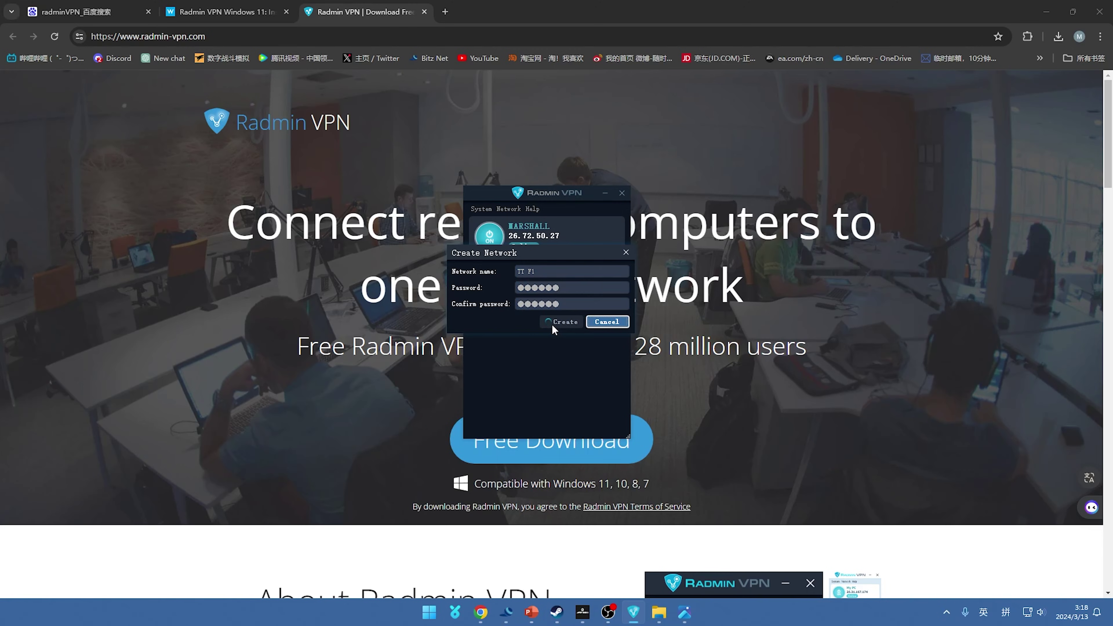
{"action": "left_click", "coordinate": [497, 284]}
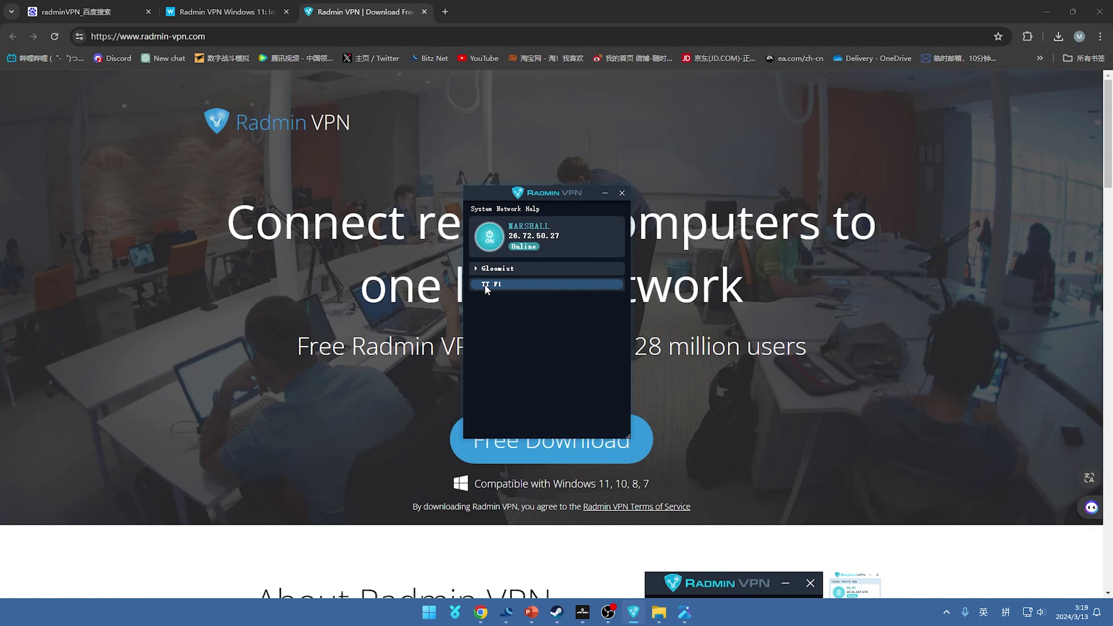
- Join the network TT F1 using its network password
{"action": "right_click", "coordinate": [502, 323]}
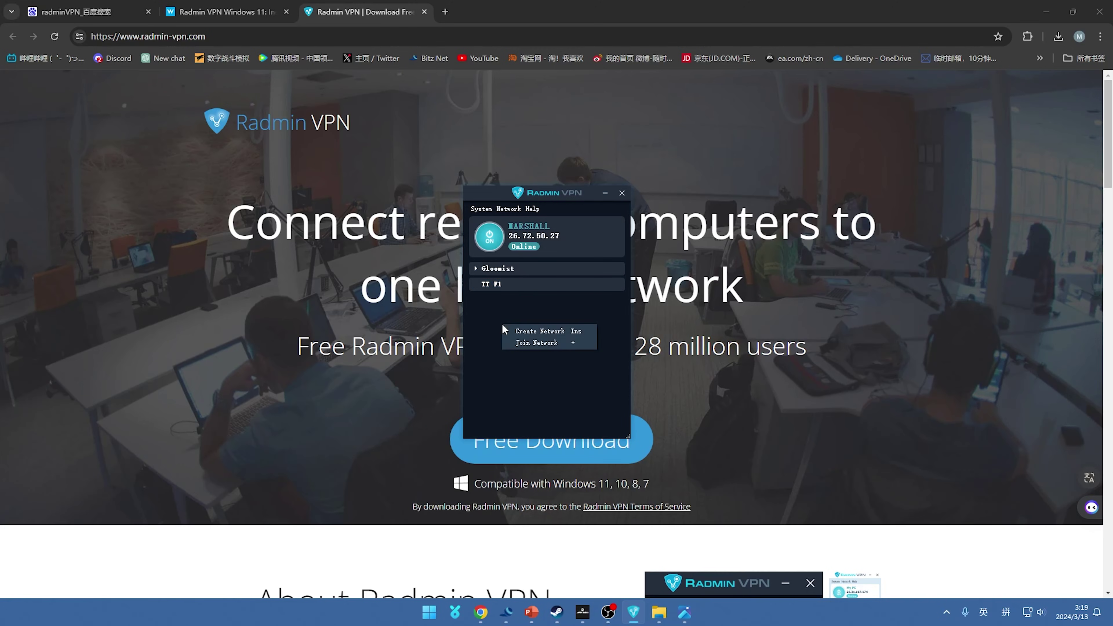
{"action": "left_click", "coordinate": [532, 342]}
{"action": "left_click_drag", "start_coordinate": [560, 255], "coordinate": [542, 323]}
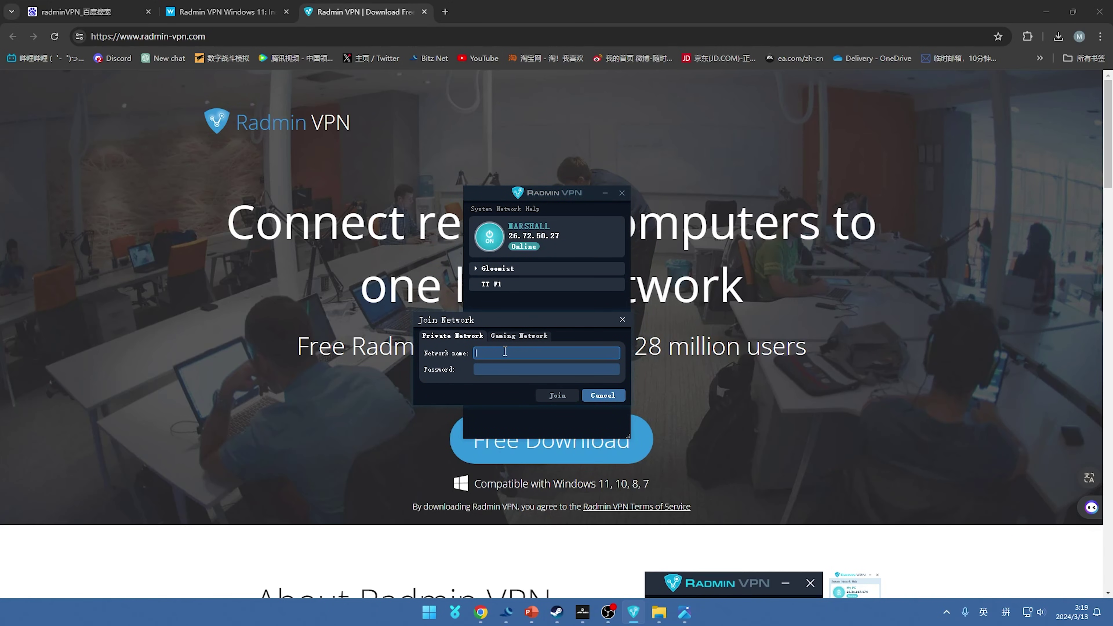
{"action": "type", "text": "ATT"}
{"action": "key", "text": "BackSpace"}
{"action": "key", "text": "BackSpace"}
{"action": "key", "text": "BackSpace"}
{"action": "type", "text": "T"}
{"action": "key", "text": "Tab"}
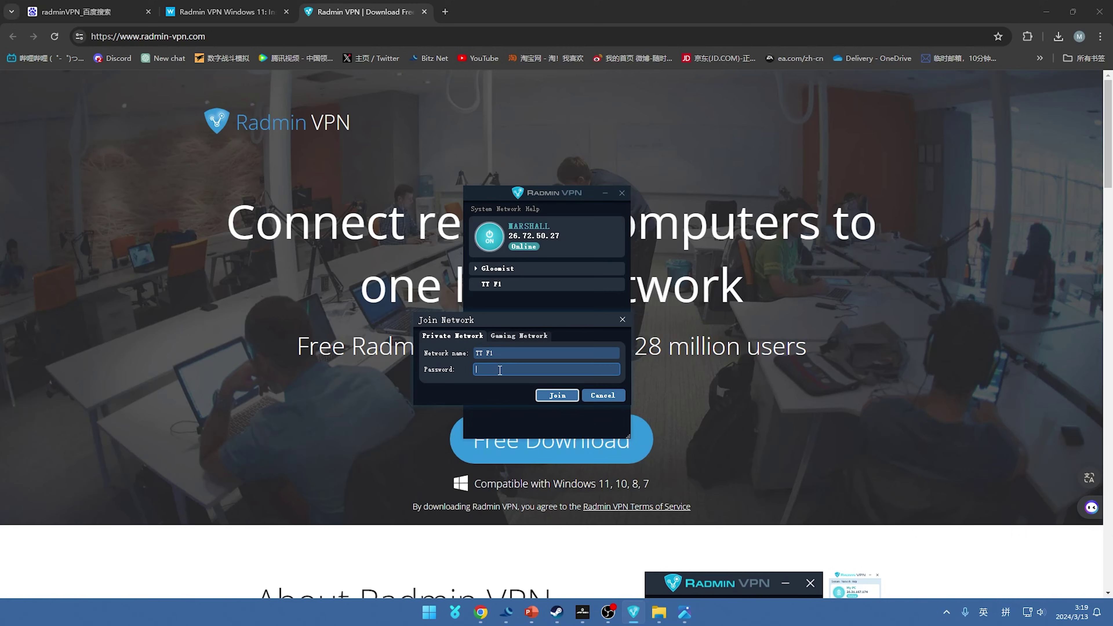
{"action": "type", "text": "12345"}
{"action": "key", "text": "BackSpace"}
{"action": "key", "text": "BackSpace"}
{"action": "key", "text": "BackSpace"}
{"action": "key", "text": "BackSpace"}
{"action": "key", "text": "BackSpace"}
{"action": "type", "text": "123456"}
{"action": "left_click", "coordinate": [562, 396]}
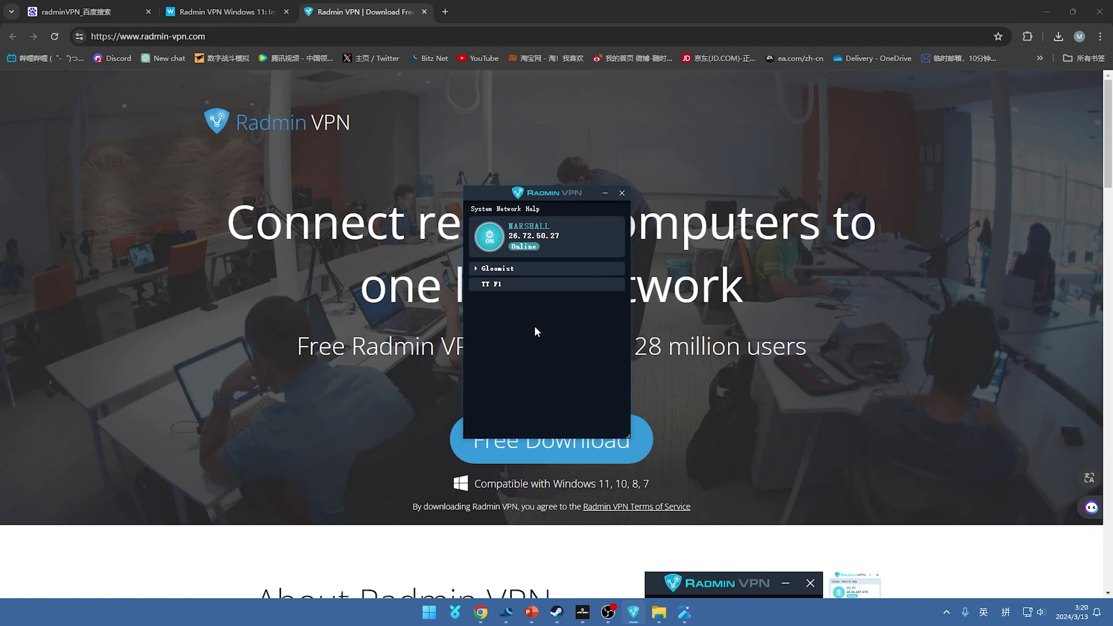
- In F1 23's options settings, clear the old UDP telemetry target IP address
{"action": "left_click", "coordinate": [583, 612]}
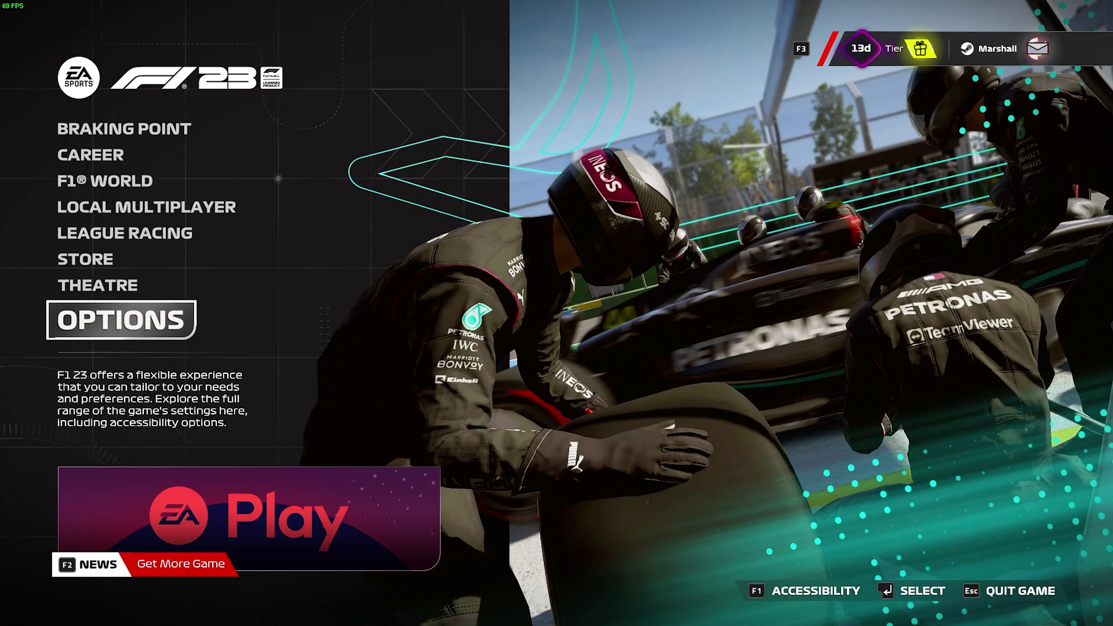
{"action": "key", "text": "Up"}
{"action": "key", "text": "Up"}
{"action": "key", "text": "Up"}
{"action": "key", "text": "Down"}
{"action": "key", "text": "Down"}
{"action": "key", "text": "Down"}
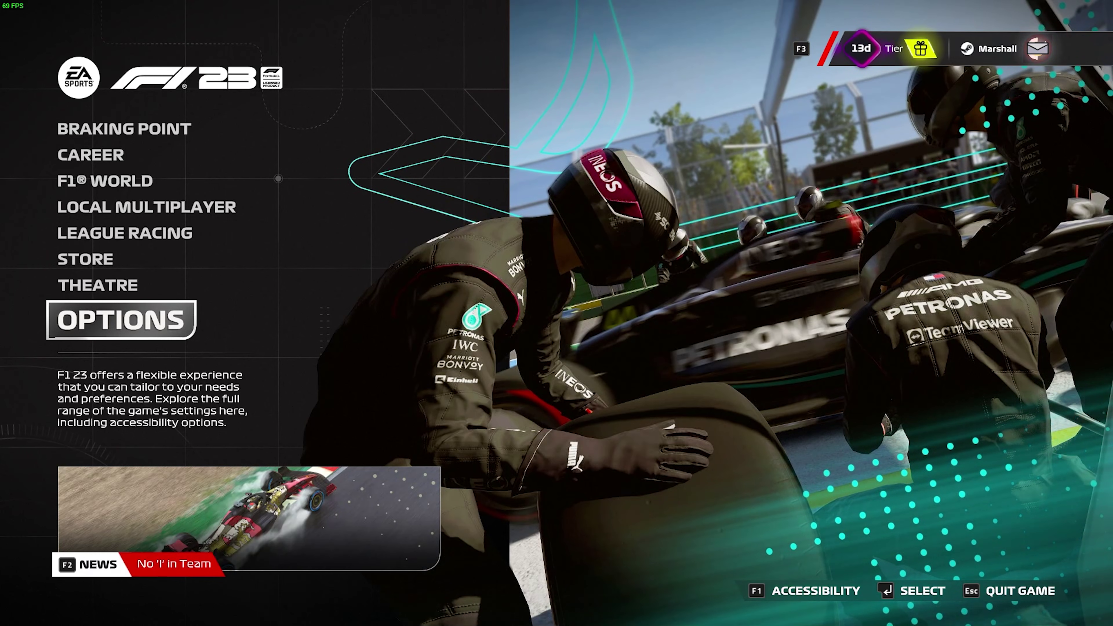
{"action": "key", "text": "Return"}
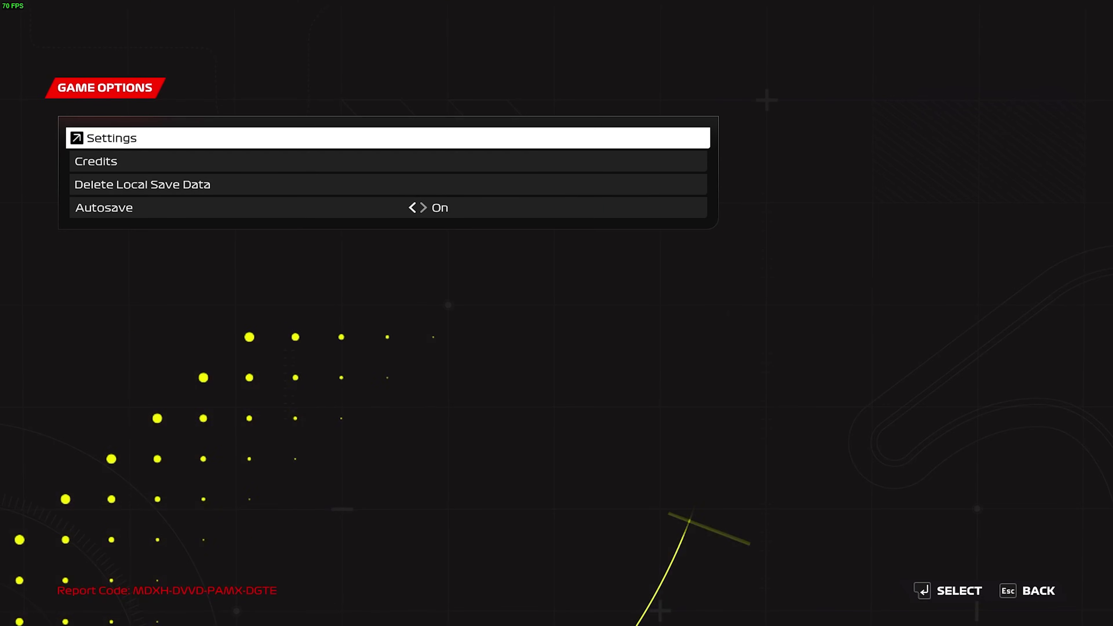
{"action": "key", "text": "Return"}
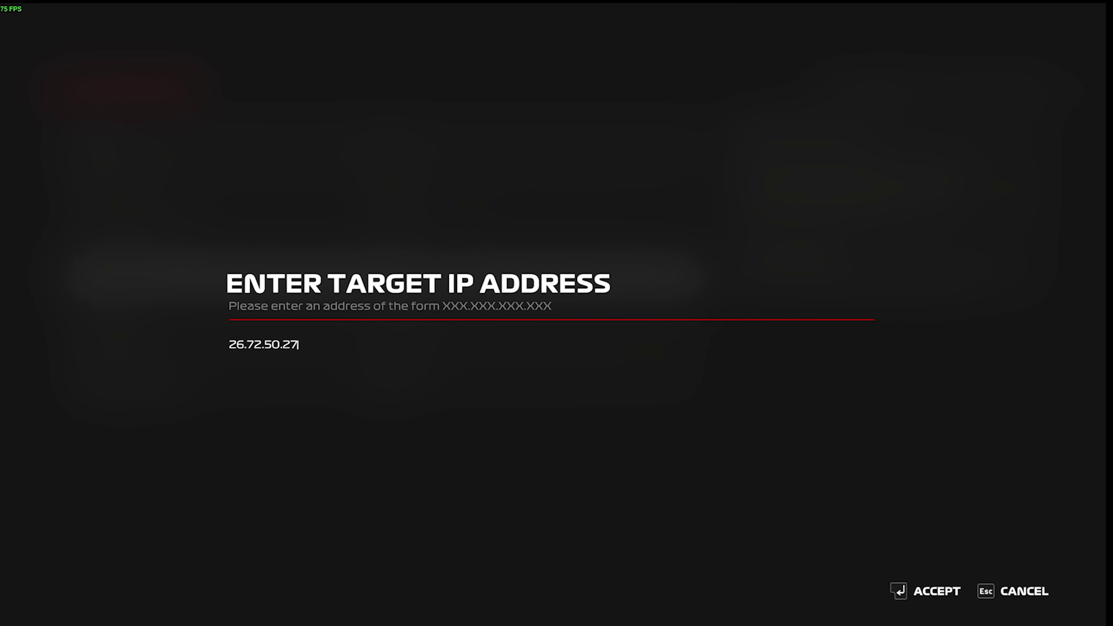
{"action": "key", "text": "BackSpace"}
{"action": "key", "text": "BackSpace"}
{"action": "key", "text": "BackSpace"}
{"action": "key", "text": "BackSpace"}
{"action": "key", "text": "BackSpace"}
{"action": "key", "text": "BackSpace"}
{"action": "key", "text": "BackSpace"}
{"action": "key", "text": "BackSpace"}
{"action": "key", "text": "BackSpace"}
{"action": "key", "text": "BackSpace"}
{"action": "key", "text": "BackSpace"}
{"action": "key", "text": "alt+Tab"}
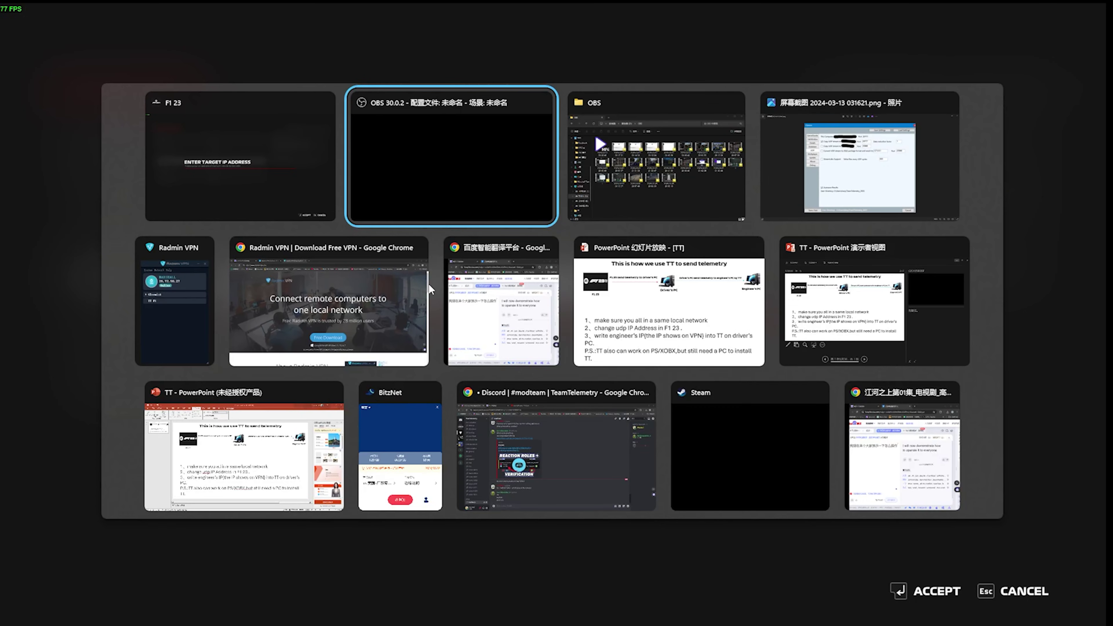
{"action": "key", "text": "alt+Tab"}
{"action": "key", "text": "alt+Tab"}
{"action": "key", "text": "alt+Tab"}
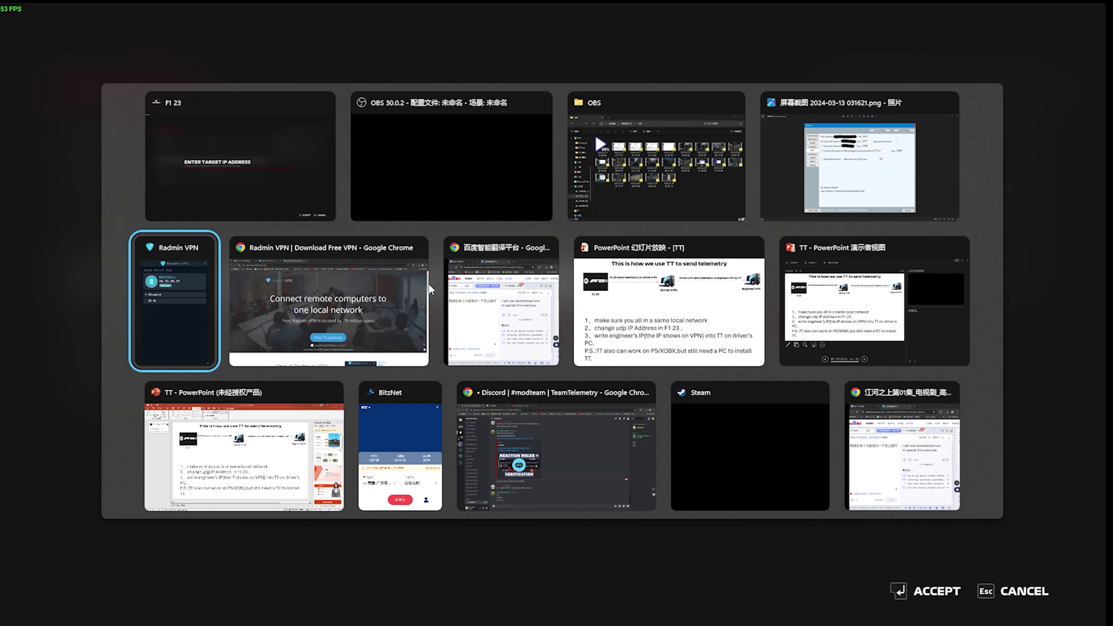
{"action": "left_click", "coordinate": [850, 161]}
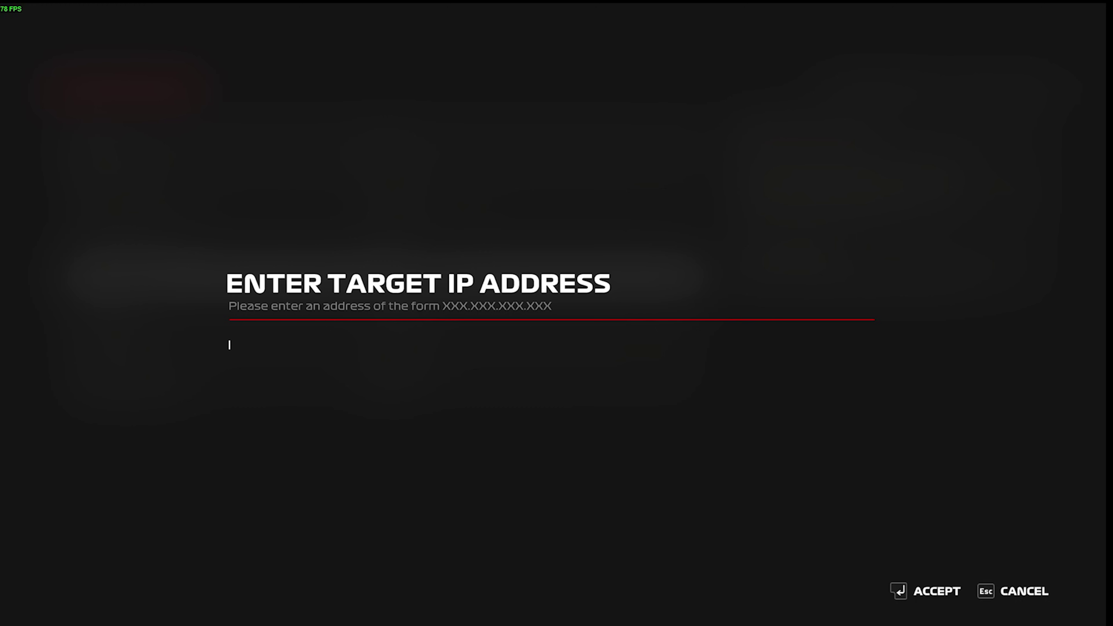
- Enter 127.0.0.0 as the UDP IP address and review the UDP Port, Send Rate and Format settings
{"action": "type", "text": "127.0.0.0"}
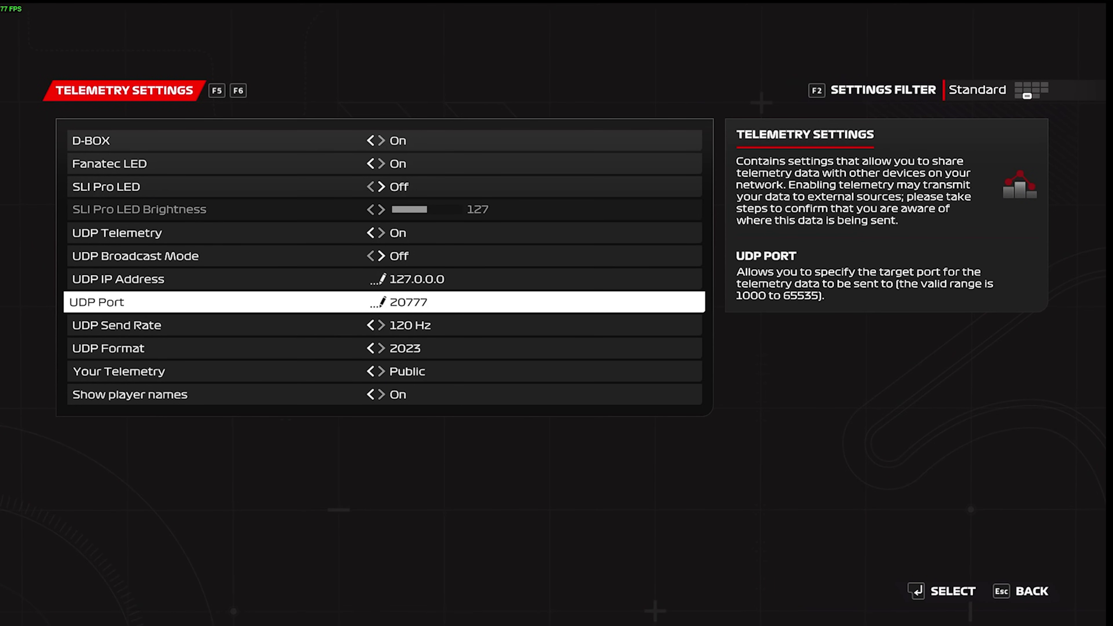
{"action": "key", "text": "Up"}
{"action": "key", "text": "Down"}
{"action": "key", "text": "Down"}
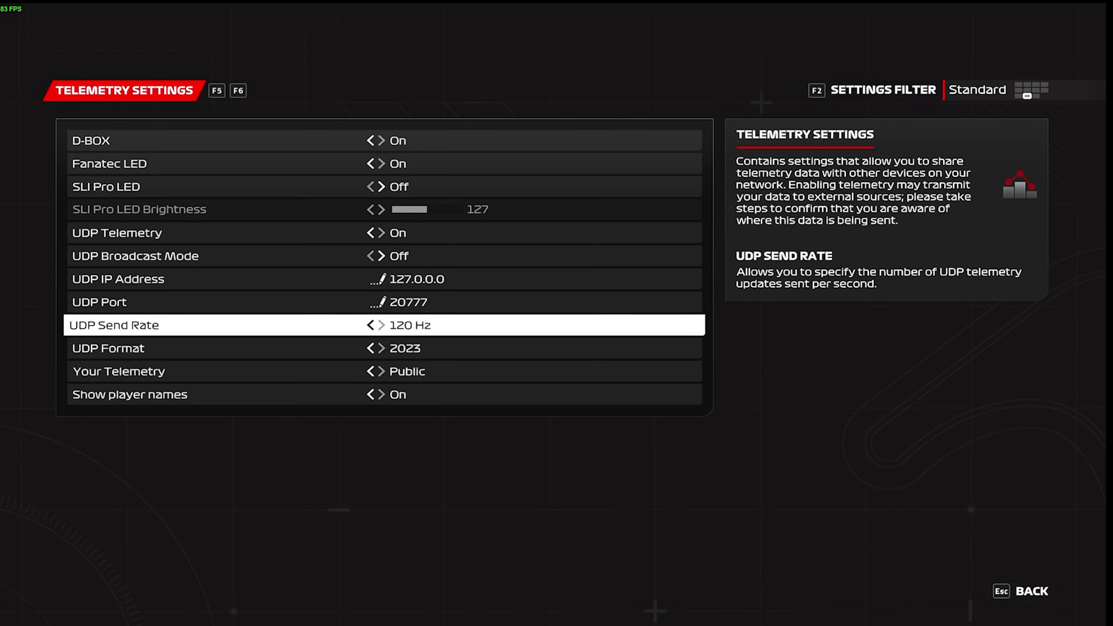
{"action": "key", "text": "Down"}
{"action": "key", "text": "Down"}
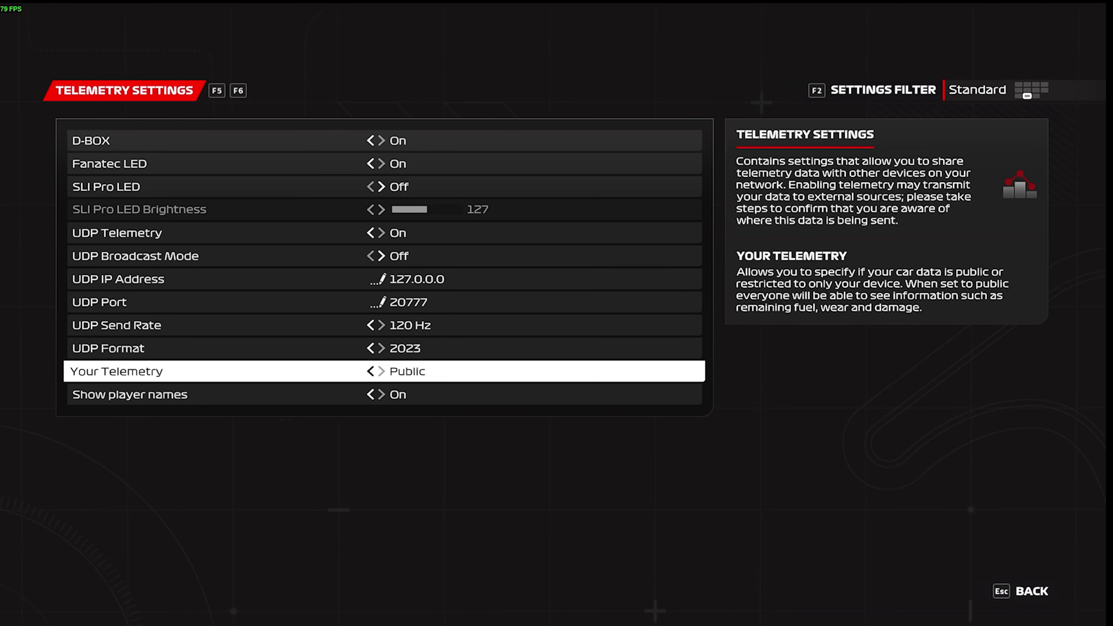
{"action": "key", "text": "Down"}
{"action": "key", "text": "alt+Tab"}
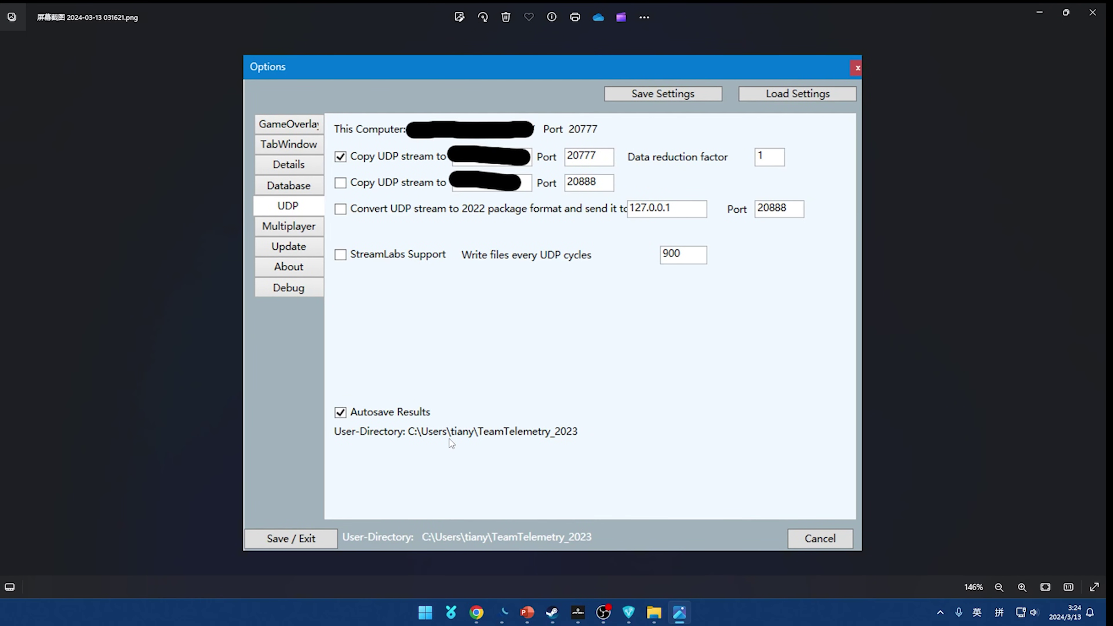
- Place the Radmin VPN window beside the 127.0.0.1 and 20888 forwarding fields
{"action": "right_click", "coordinate": [364, 163]}
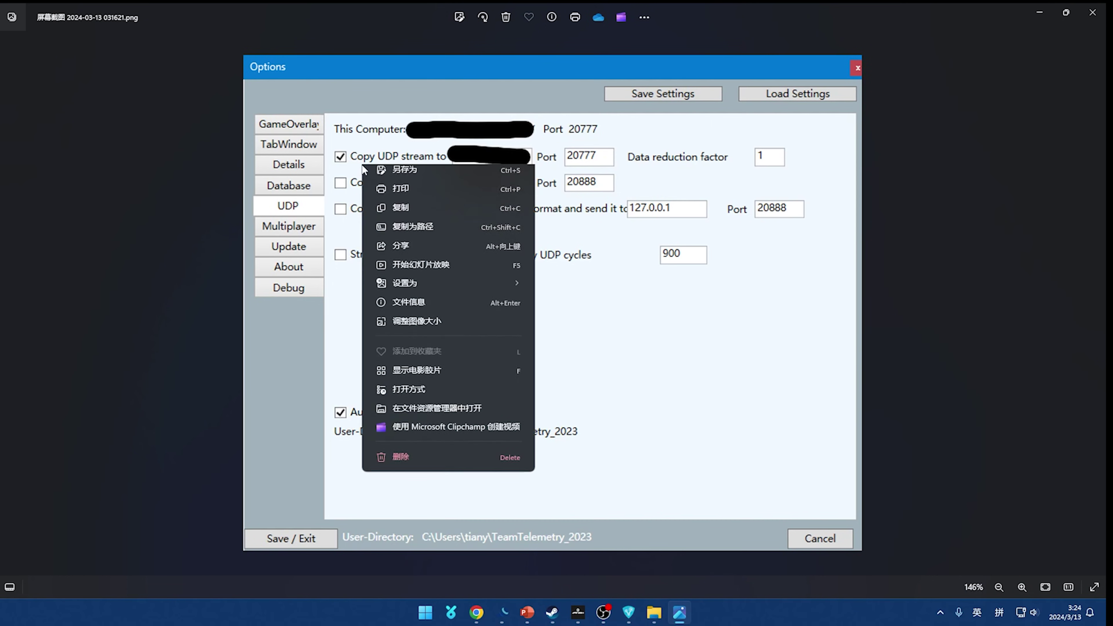
{"action": "left_click", "coordinate": [675, 355]}
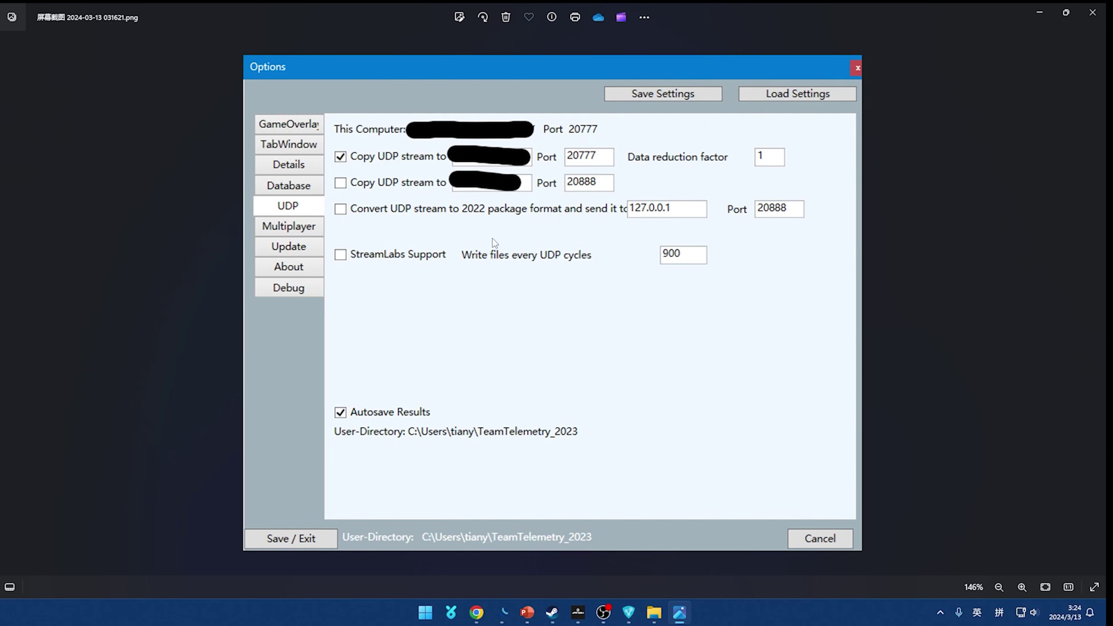
{"action": "left_click", "coordinate": [629, 613]}
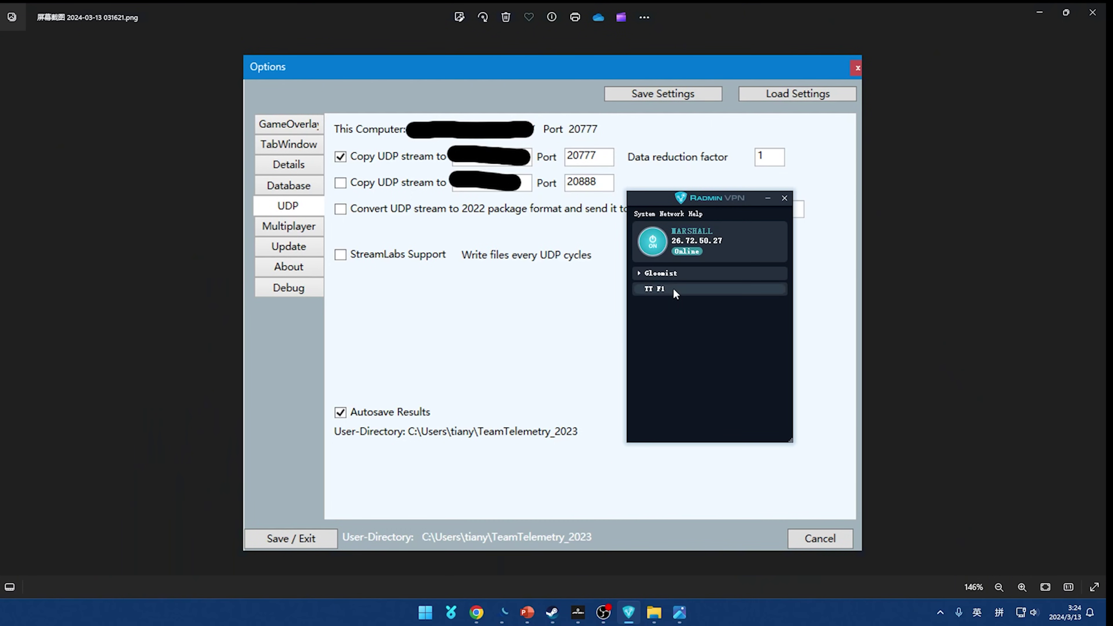
{"action": "left_click_drag", "start_coordinate": [728, 204], "coordinate": [756, 217]}
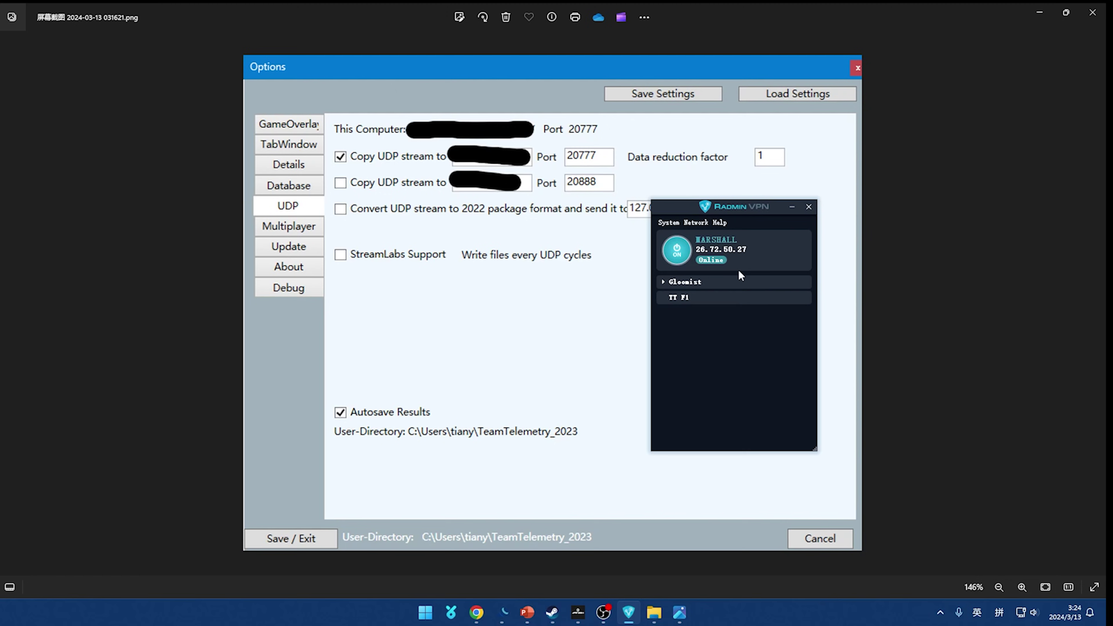
{"action": "left_click_drag", "start_coordinate": [681, 206], "coordinate": [686, 231]}
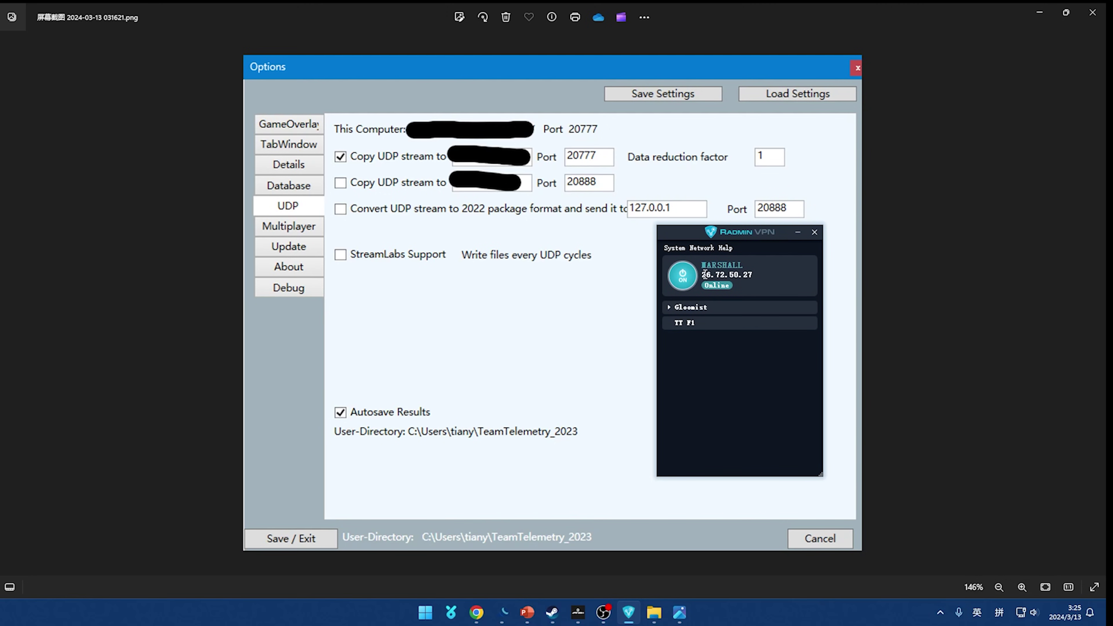
- Highlight this PC's VPN IP address in Radmin VPN, with the window shifted lower
{"action": "left_click_drag", "start_coordinate": [701, 275], "coordinate": [753, 275]}
{"action": "left_click", "coordinate": [704, 276]}
{"action": "left_click_drag", "start_coordinate": [688, 238], "coordinate": [688, 281]}
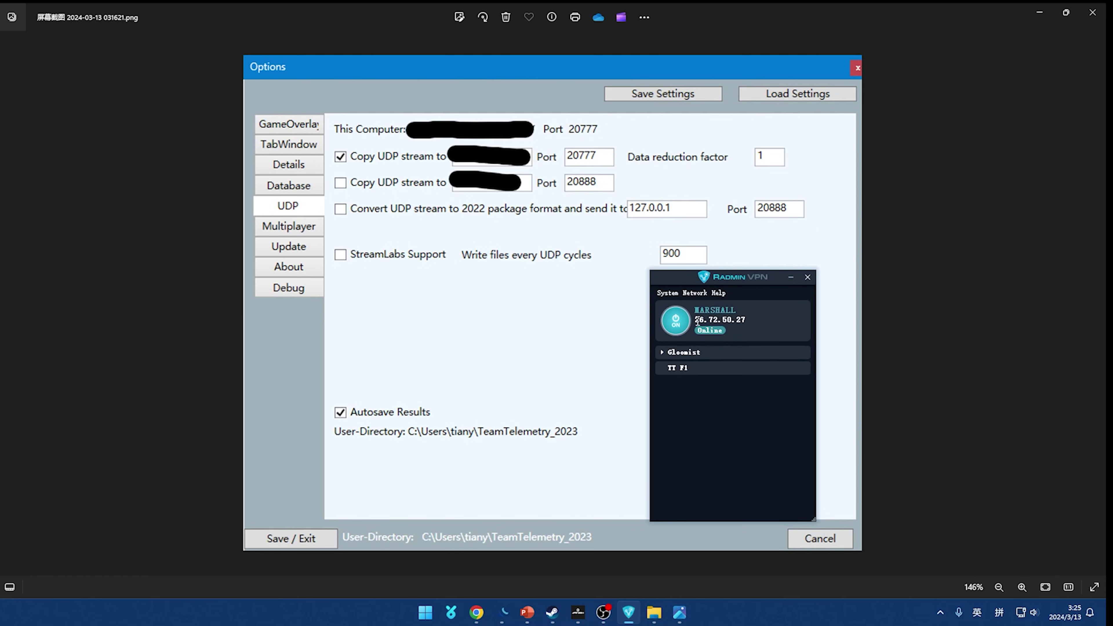
{"action": "double_click", "coordinate": [696, 321]}
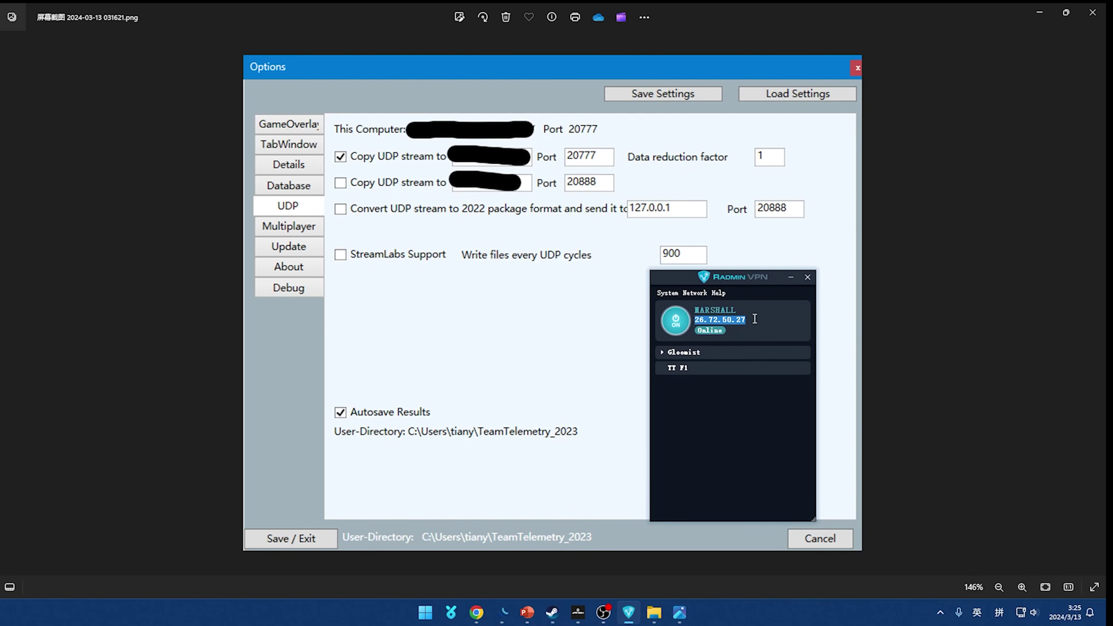
{"action": "left_click", "coordinate": [697, 321]}
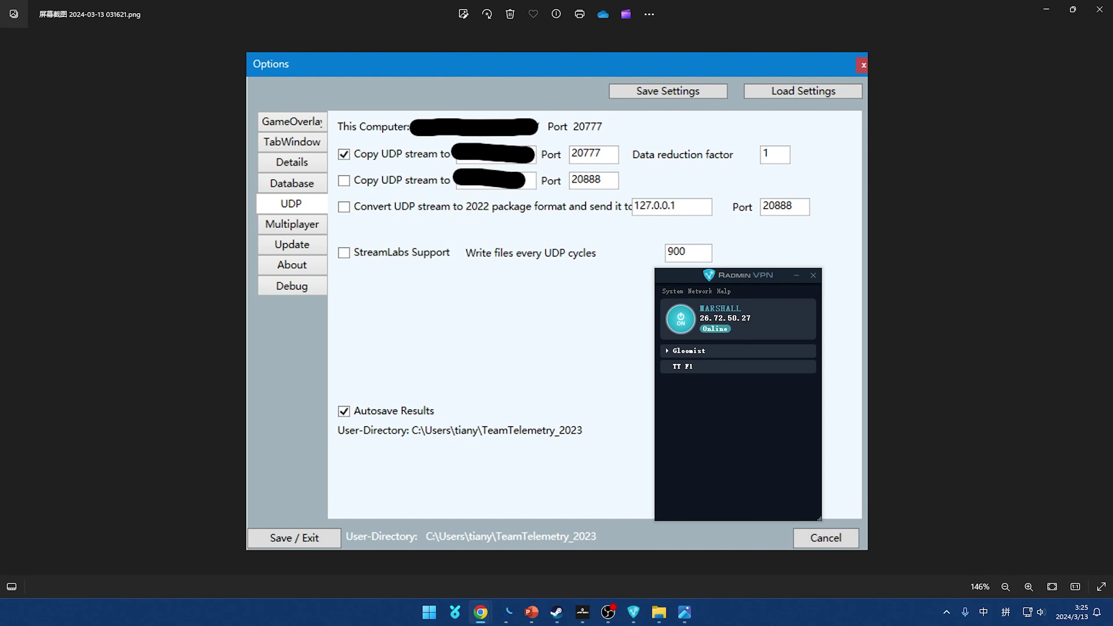
{"action": "left_click", "coordinate": [709, 425]}
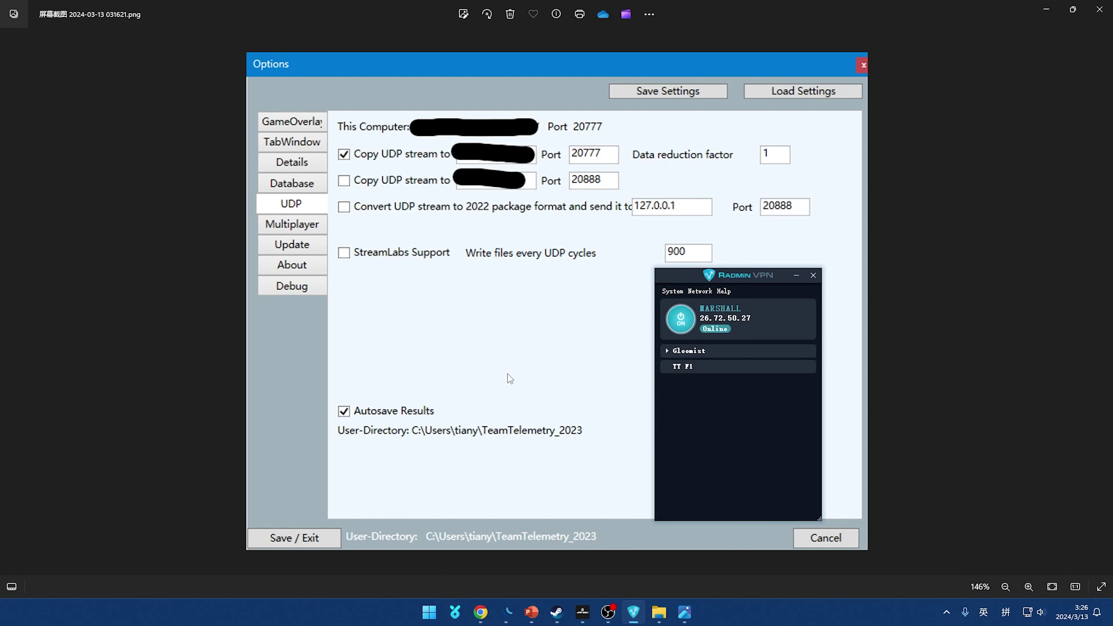
{"action": "key", "text": "alt+Tab"}
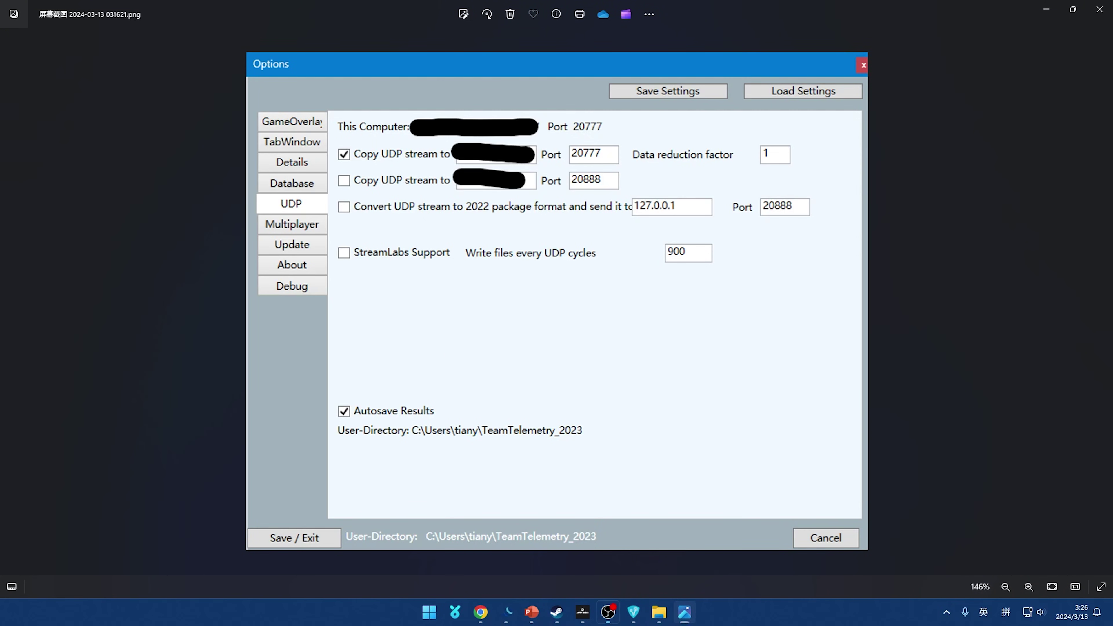
{"action": "key", "text": "alt+Tab"}
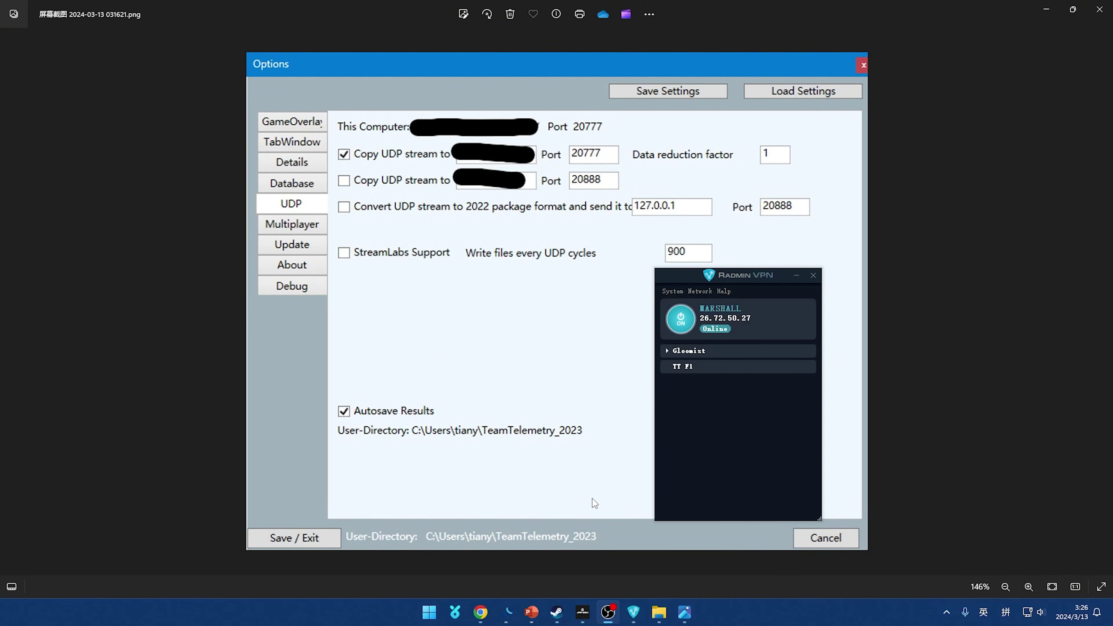